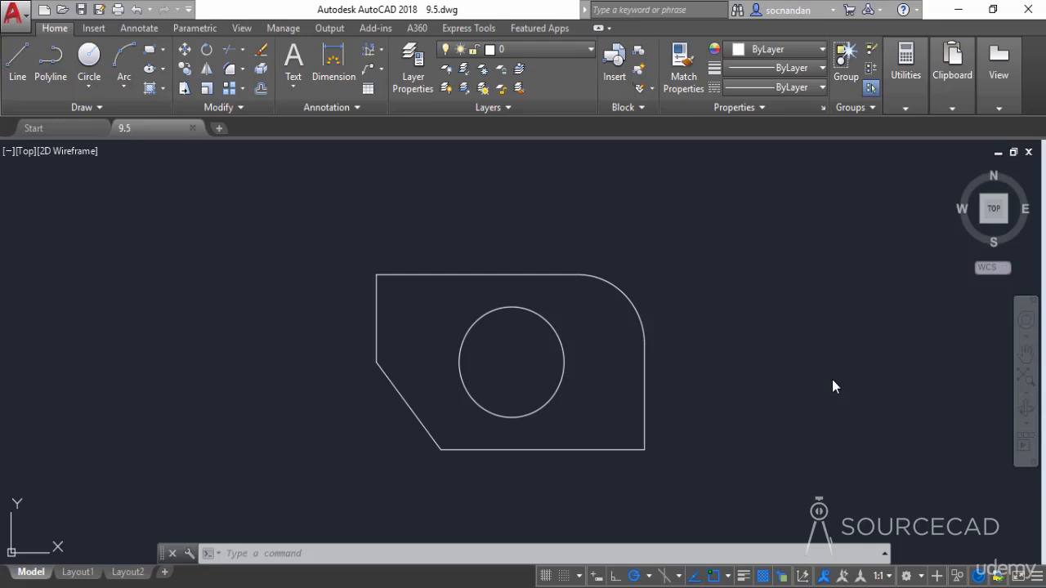
# Add a linear dimension in Our Dim Style below the outline's bottom horizontal edge.
pyautogui.click(134, 29)
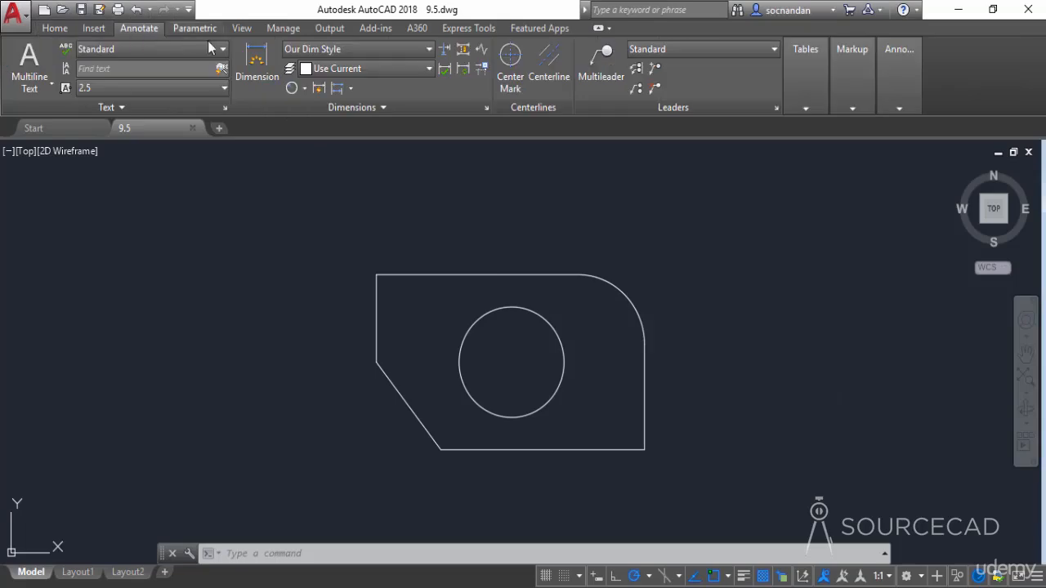
pyautogui.click(353, 48)
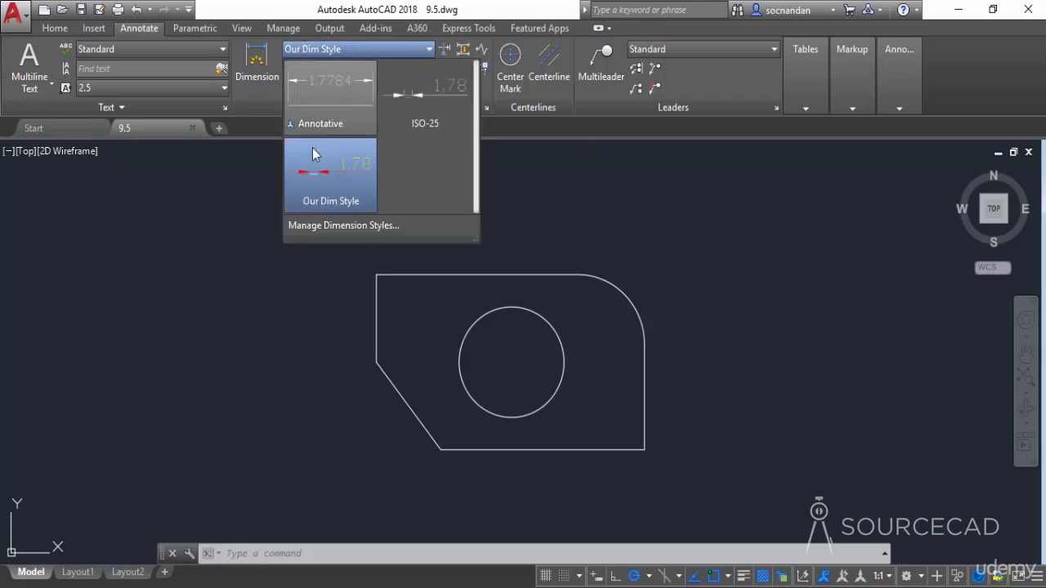
pyautogui.click(366, 49)
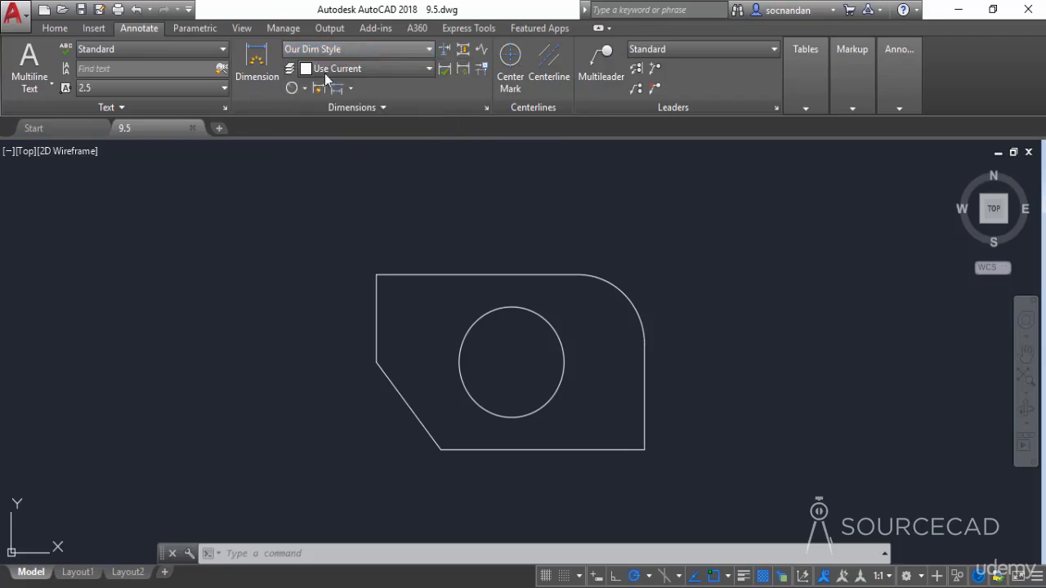
pyautogui.click(304, 88)
pyautogui.click(323, 114)
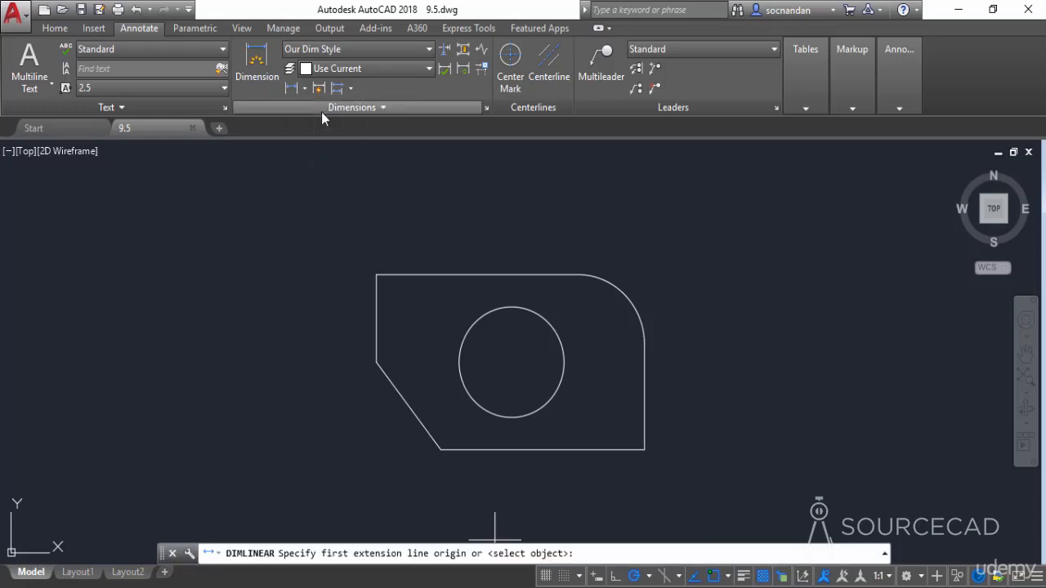
pyautogui.click(439, 447)
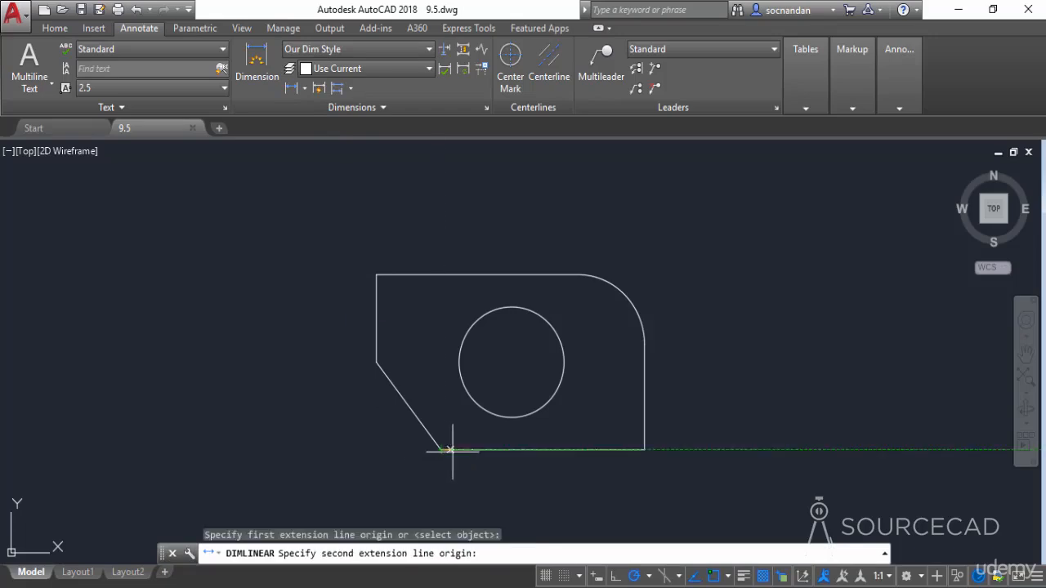
pyautogui.click(645, 448)
pyautogui.click(598, 487)
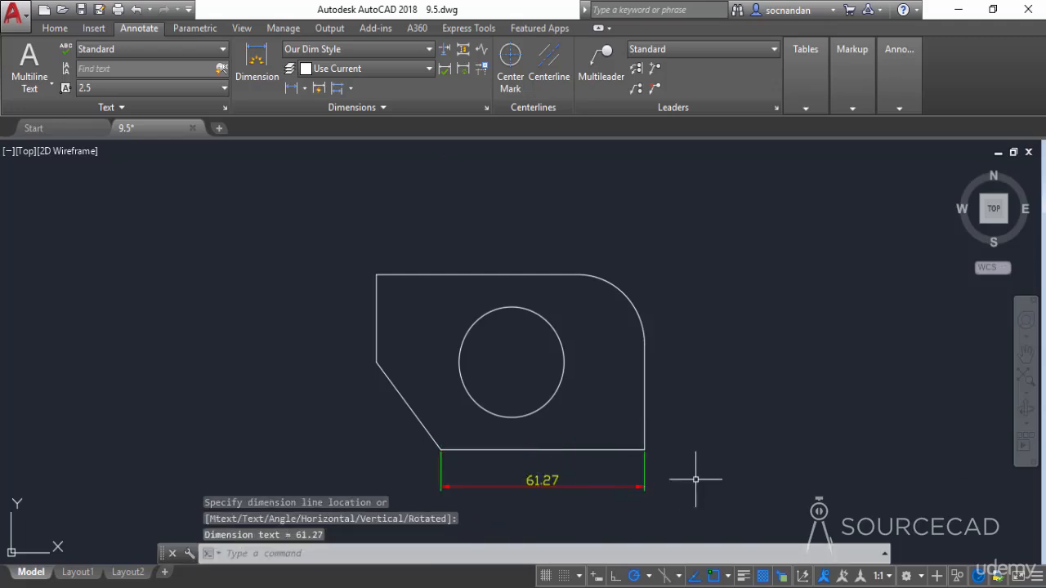
# Override the current Our Dim Style with the dimension line and extension line colors both set to ByLayer.
pyautogui.moveTo(694, 474); pyautogui.dragTo(668, 418, button='middle')
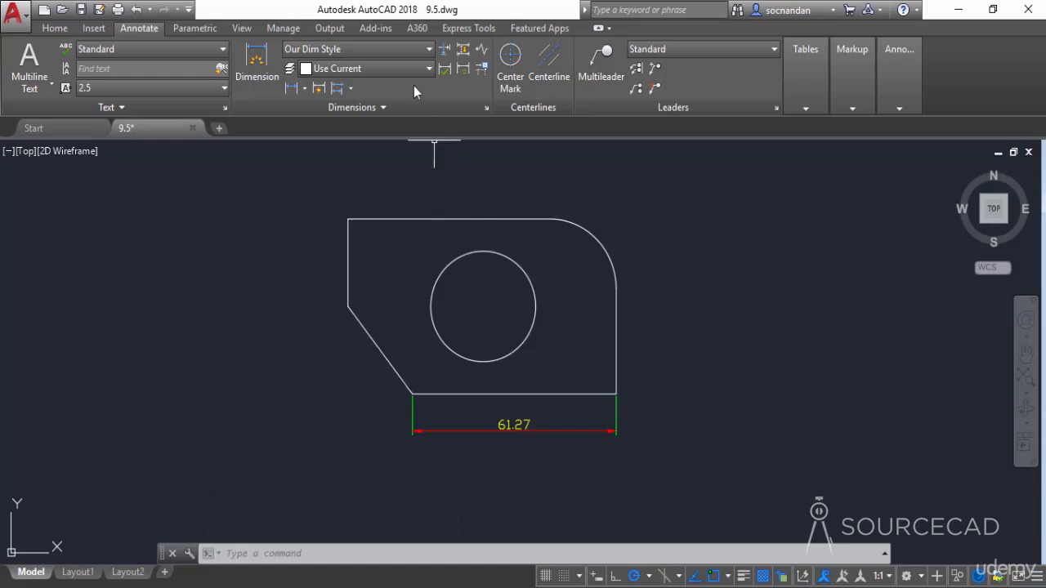
pyautogui.click(411, 52)
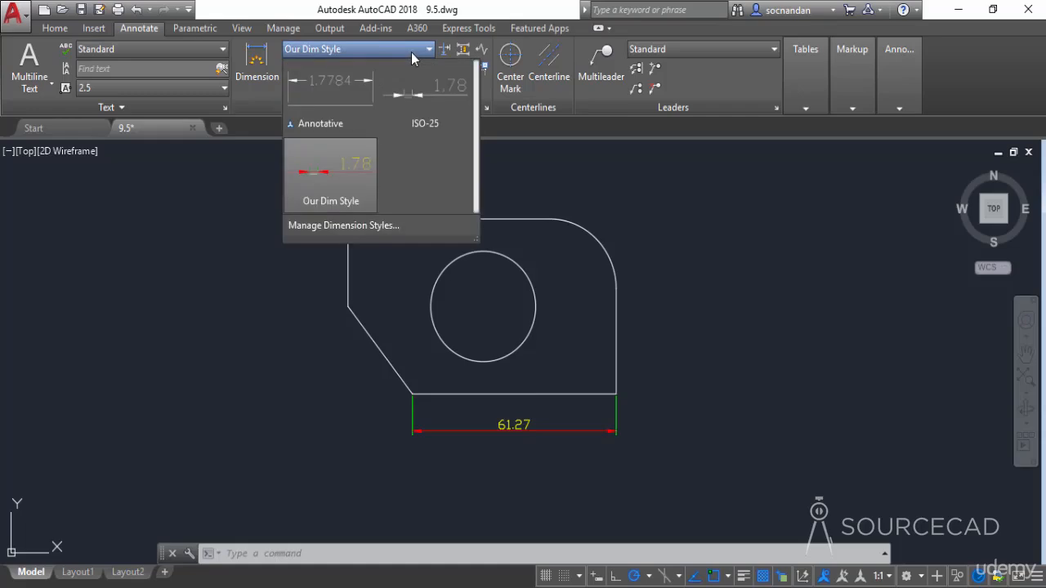
pyautogui.click(371, 227)
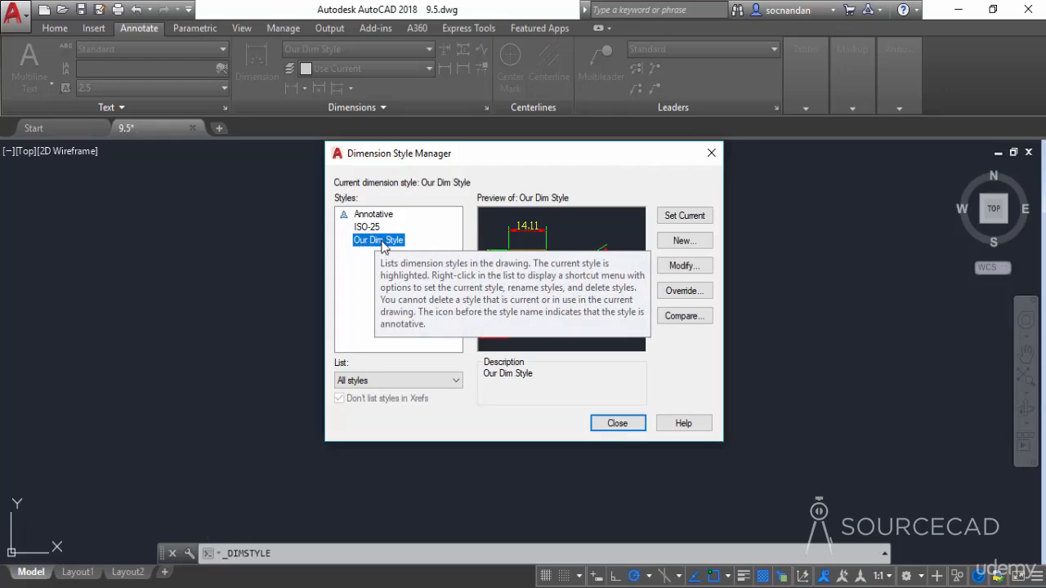
pyautogui.click(695, 293)
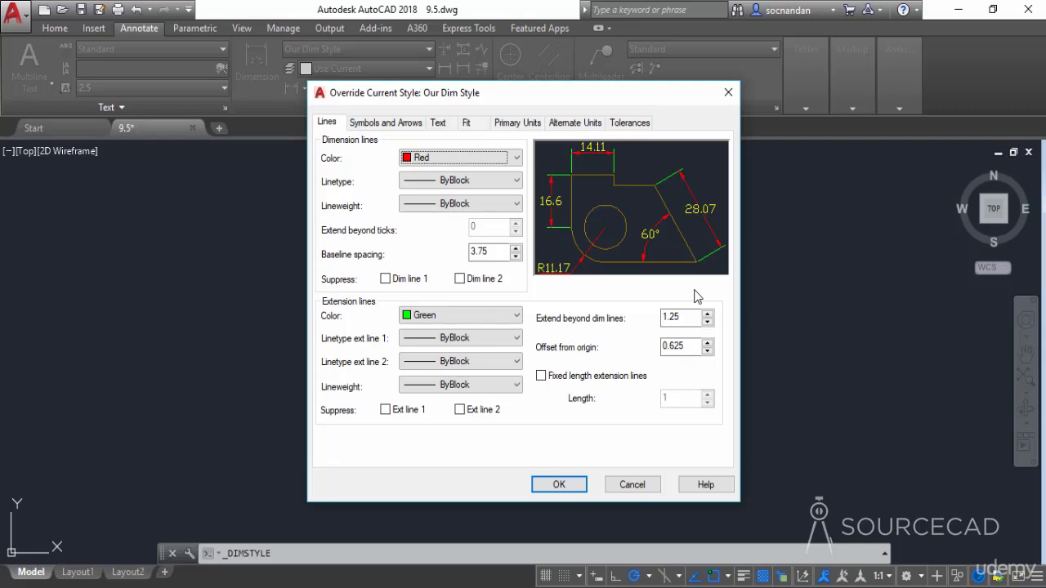
pyautogui.click(511, 161)
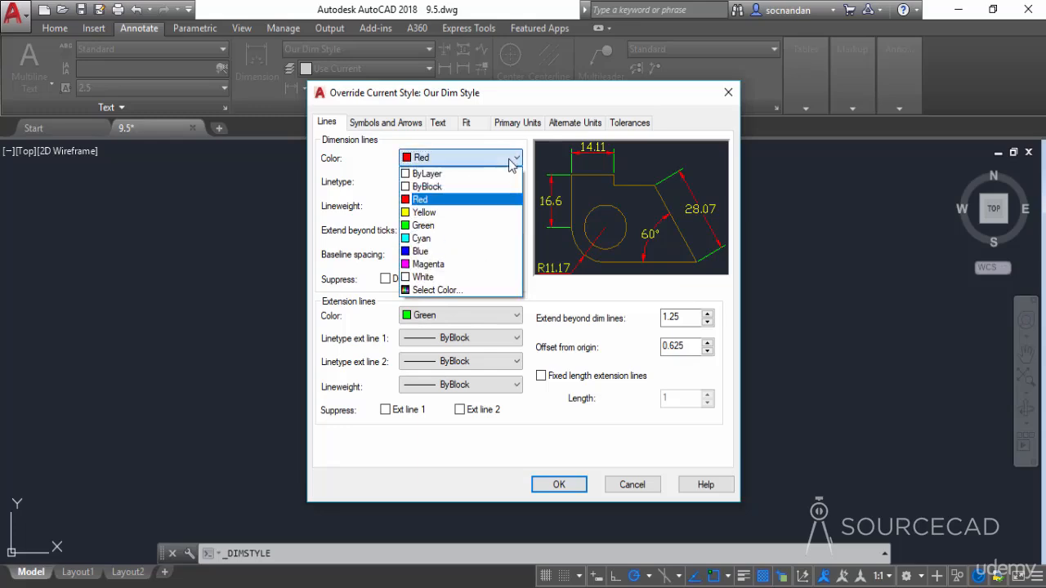
pyautogui.click(429, 173)
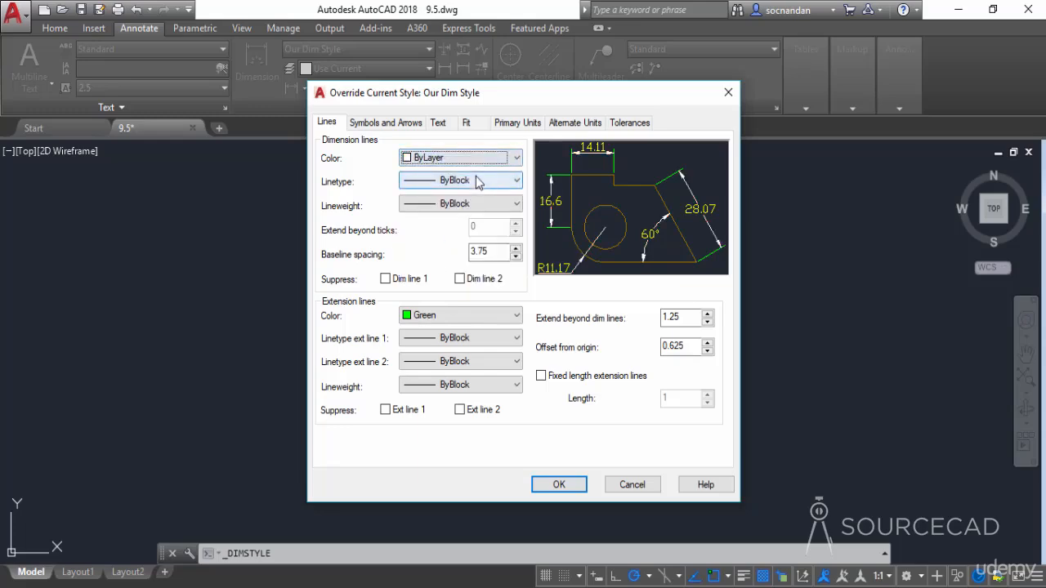
pyautogui.click(452, 317)
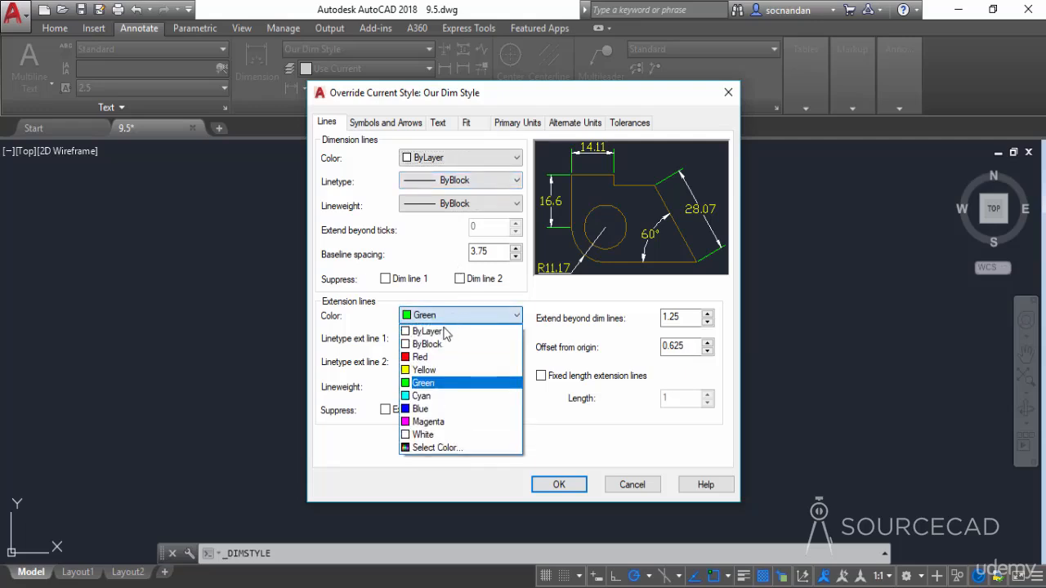
pyautogui.click(441, 332)
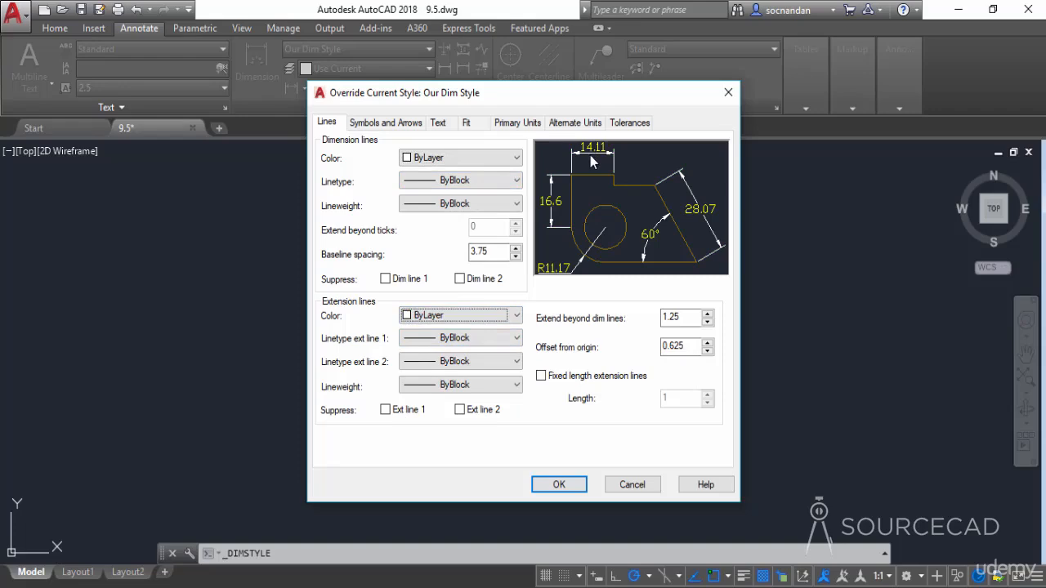
pyautogui.click(574, 483)
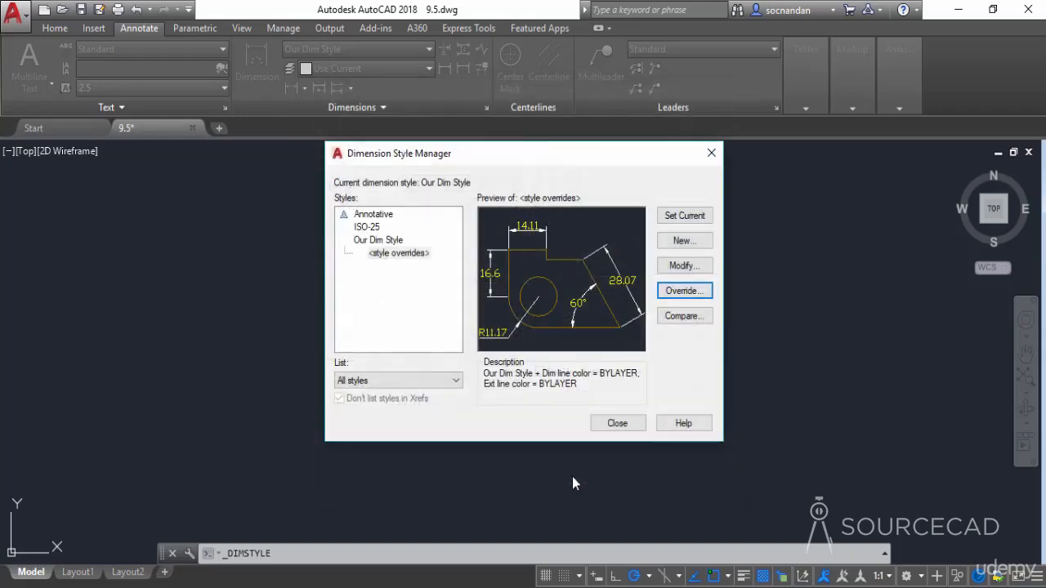
pyautogui.click(393, 257)
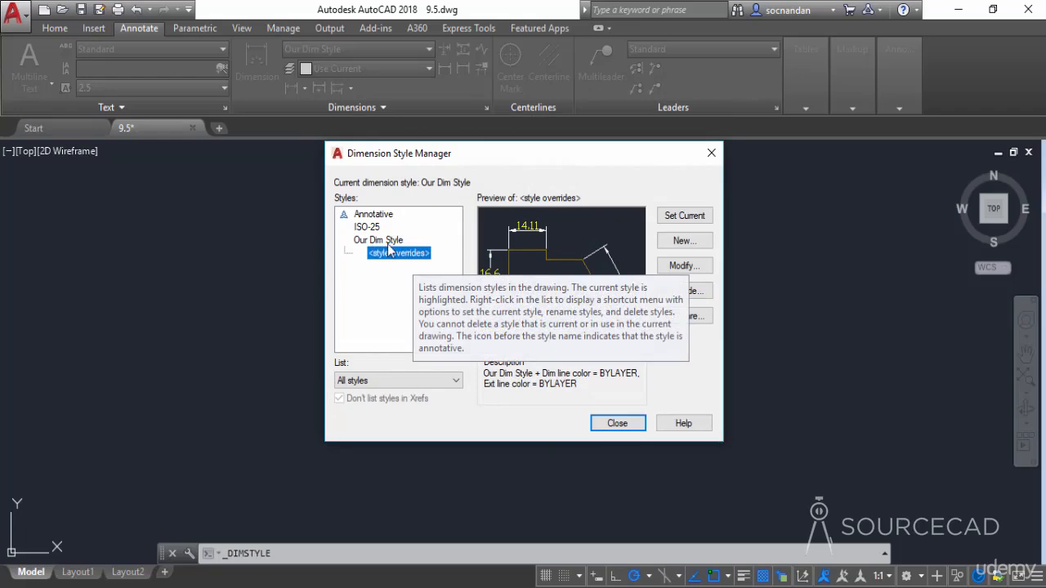
pyautogui.click(619, 424)
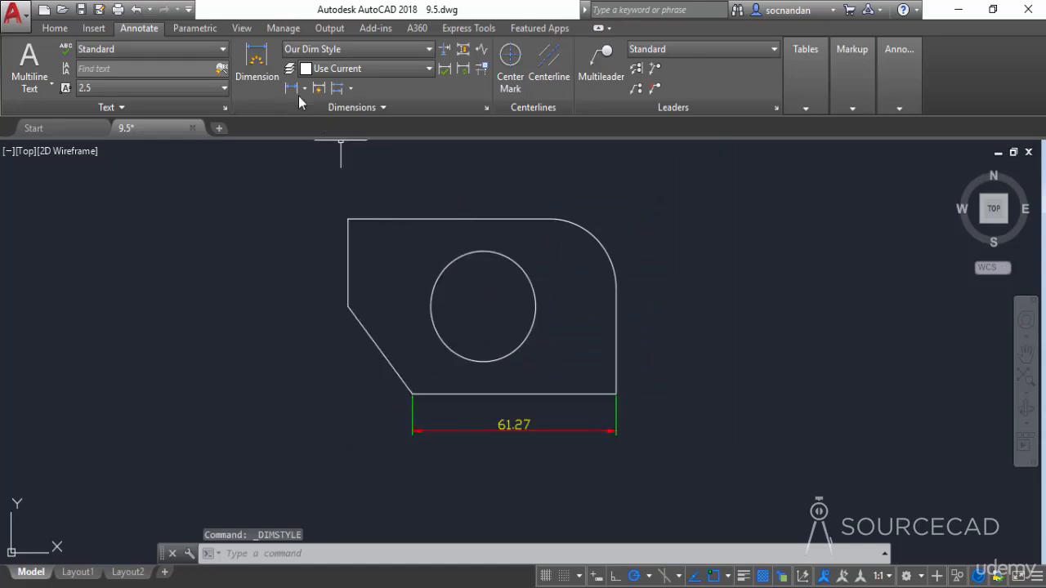
# Add a vertical linear dimension outside the outline's short left edge.
pyautogui.click(292, 89)
pyautogui.click(349, 219)
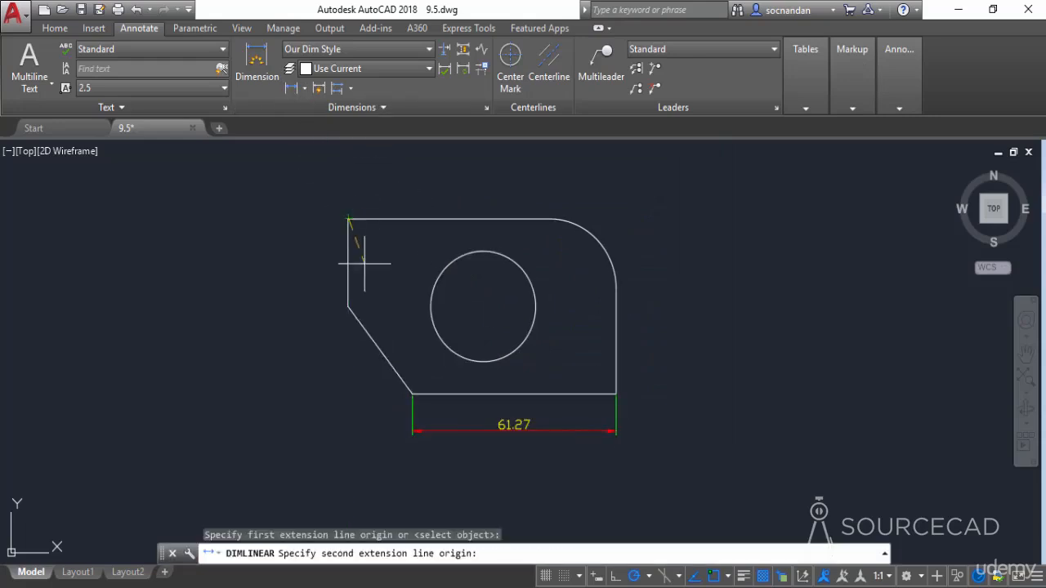
pyautogui.click(349, 307)
pyautogui.click(313, 253)
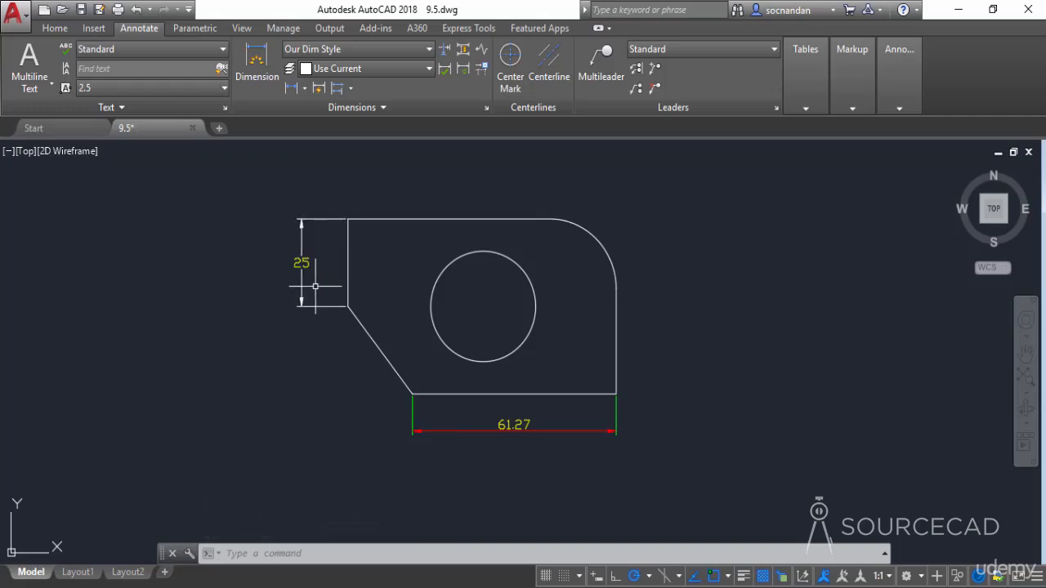
# Add a radius dimension to the central circle, with its text placed above the outline.
pyautogui.click(304, 89)
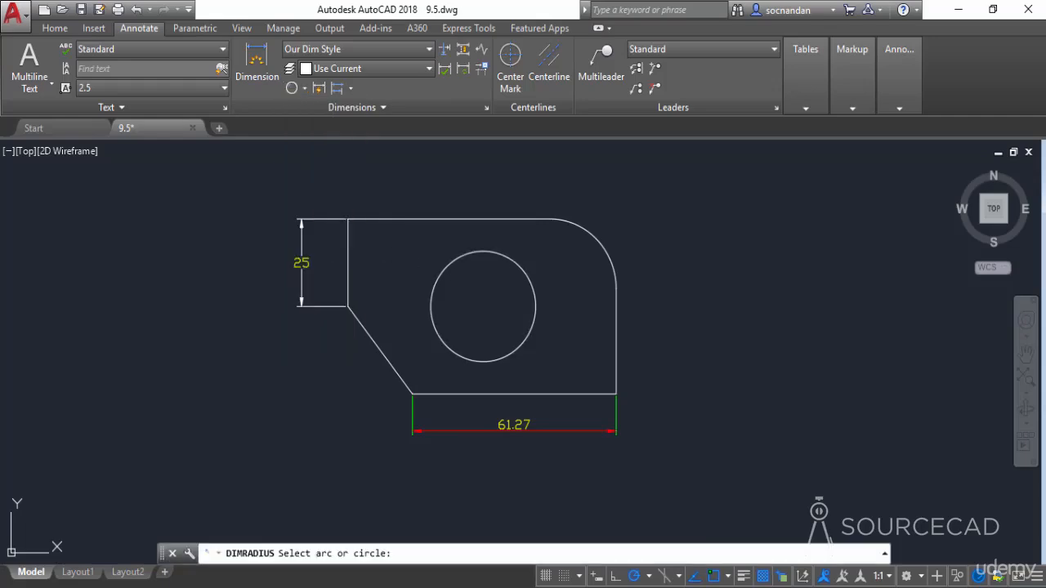
pyautogui.click(511, 265)
pyautogui.click(536, 186)
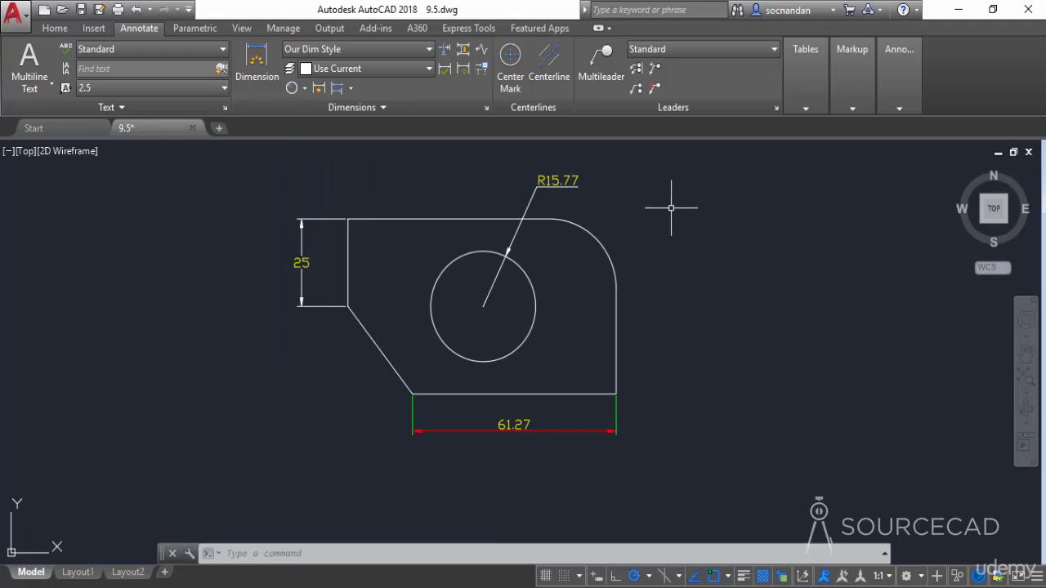
# Delete the style overrides listed under Our Dim Style in the Dimension Style Manager.
pyautogui.click(406, 50)
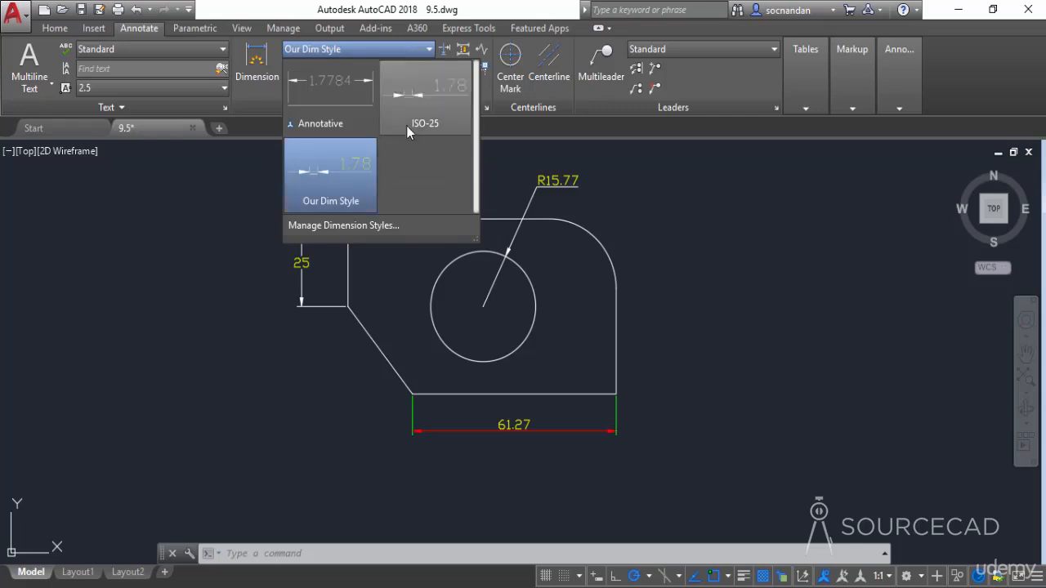
pyautogui.click(392, 232)
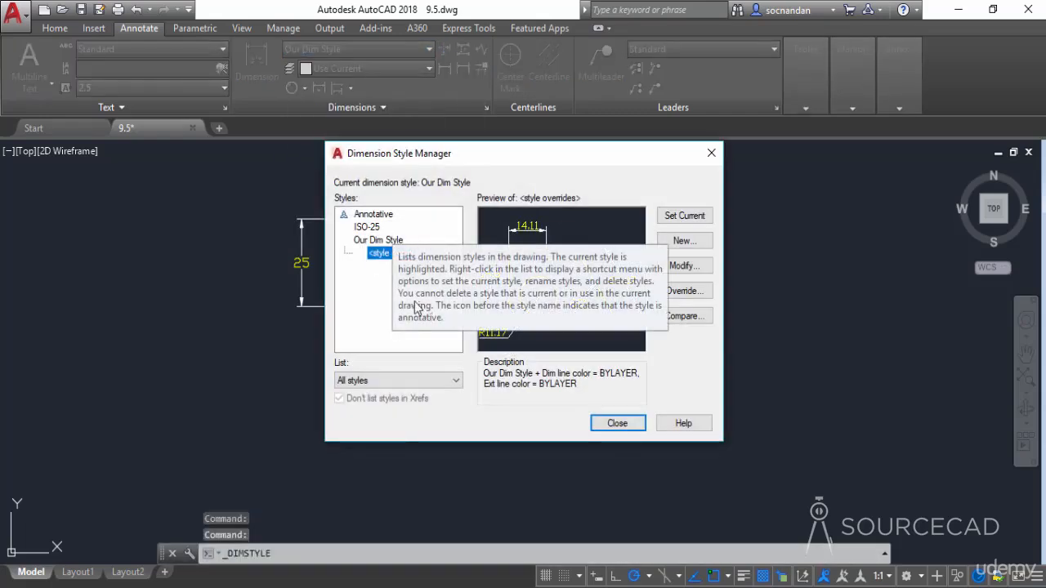
pyautogui.rightClick(382, 257)
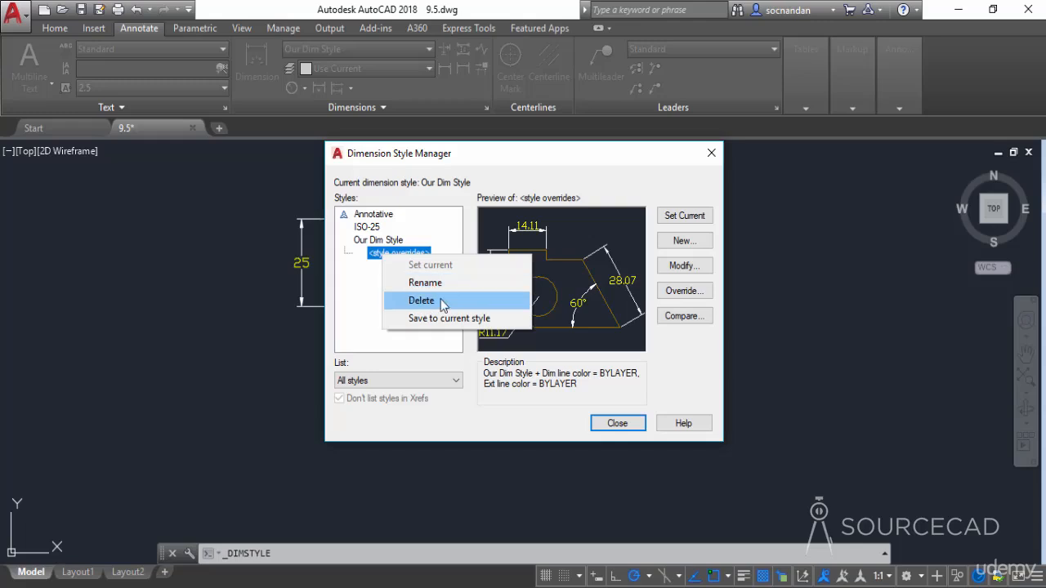
pyautogui.click(422, 300)
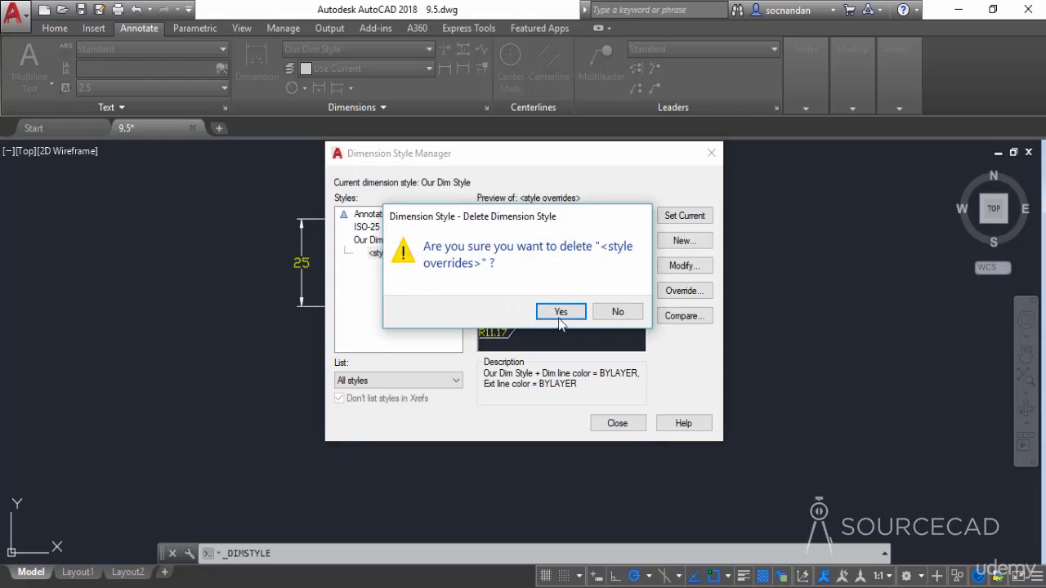
pyautogui.click(562, 314)
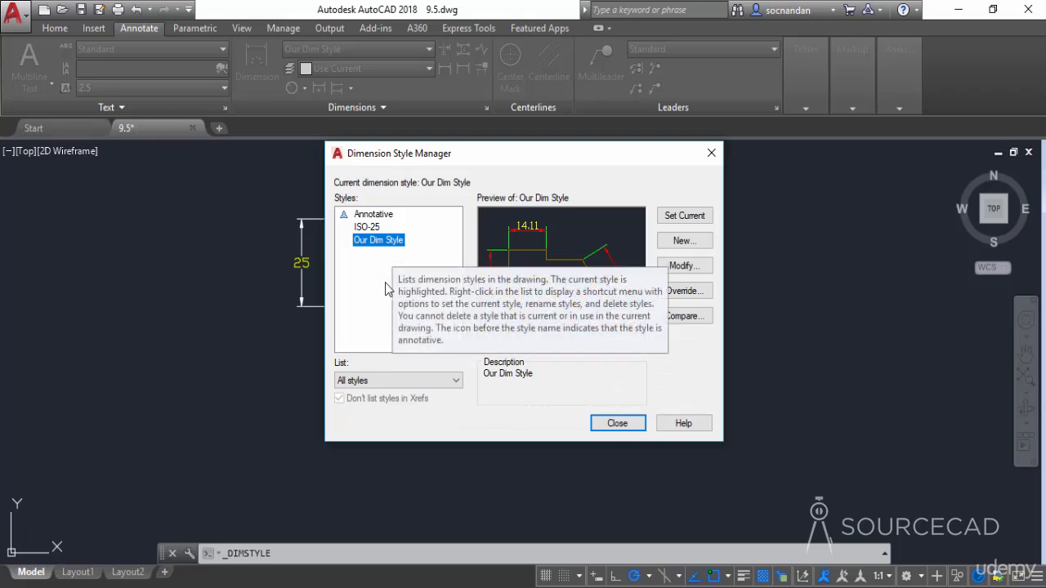
pyautogui.click(618, 423)
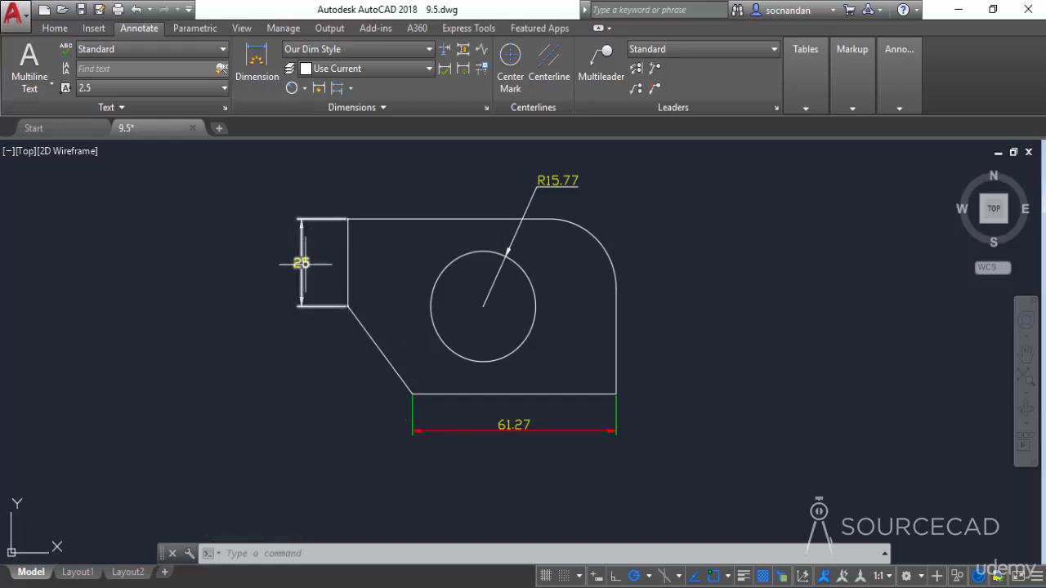
# Remove the style overrides from the vertical dimension at the outline's left edge.
pyautogui.click(301, 263)
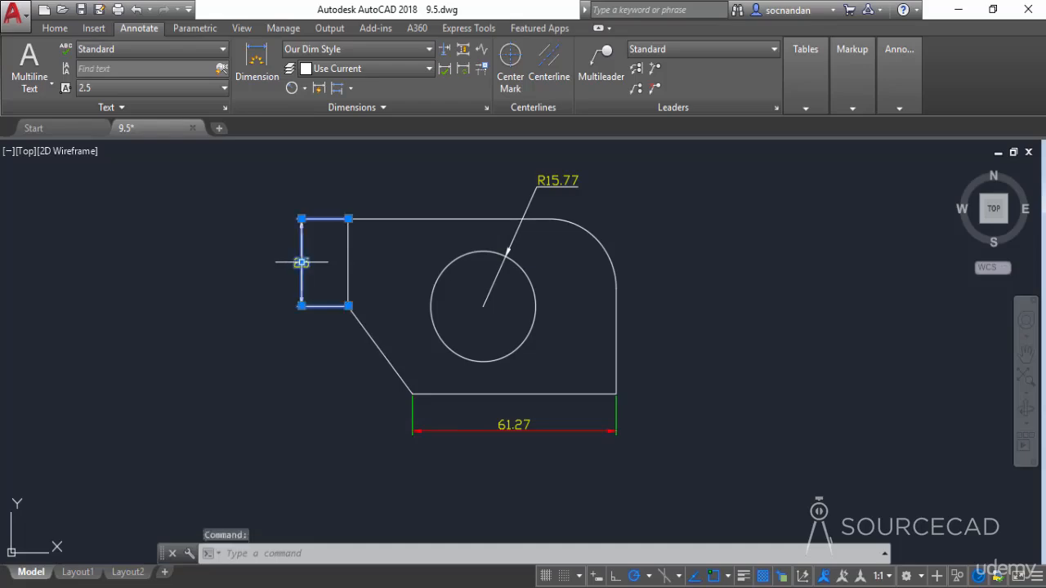
pyautogui.rightClick(257, 230)
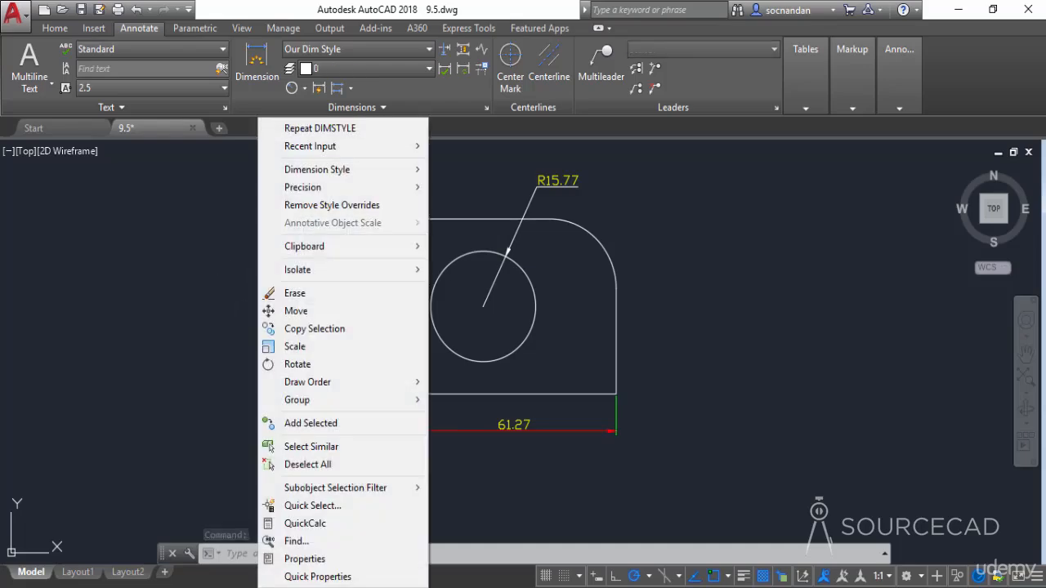
pyautogui.click(367, 207)
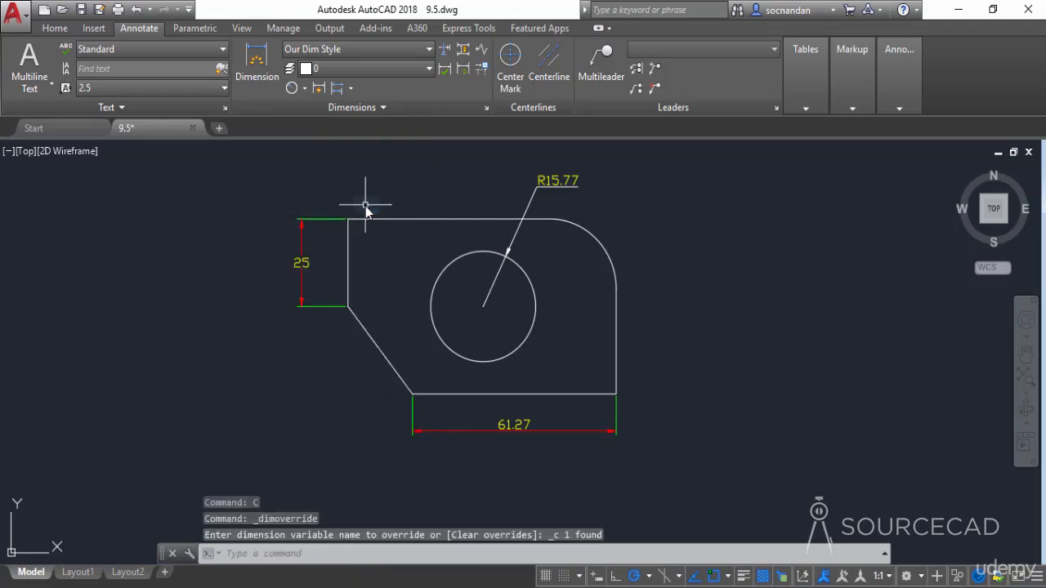